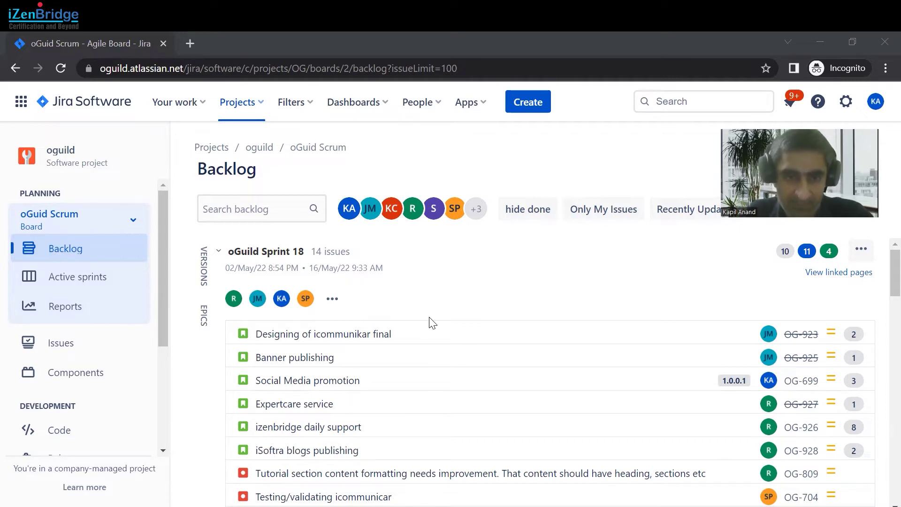
Open the Timesheet Tracking for Jira report from the installed apps list
click(478, 105)
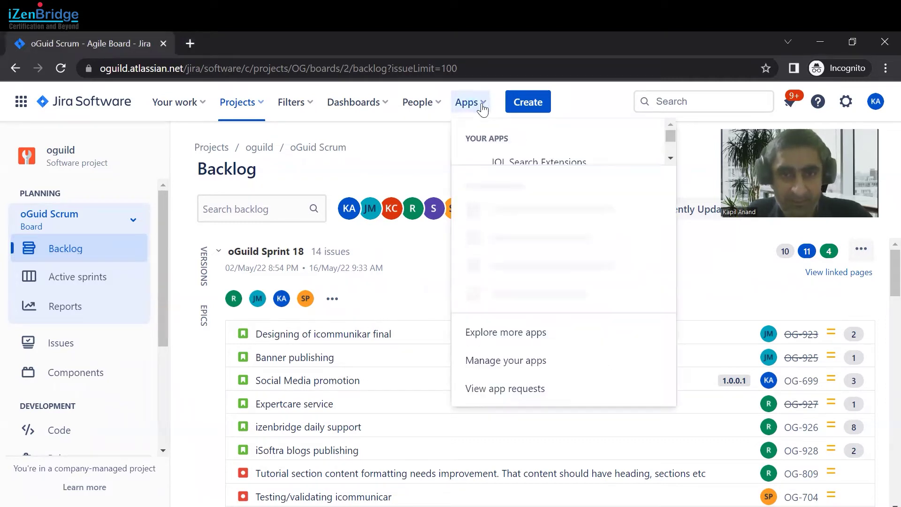
scroll(506, 155, down, 3)
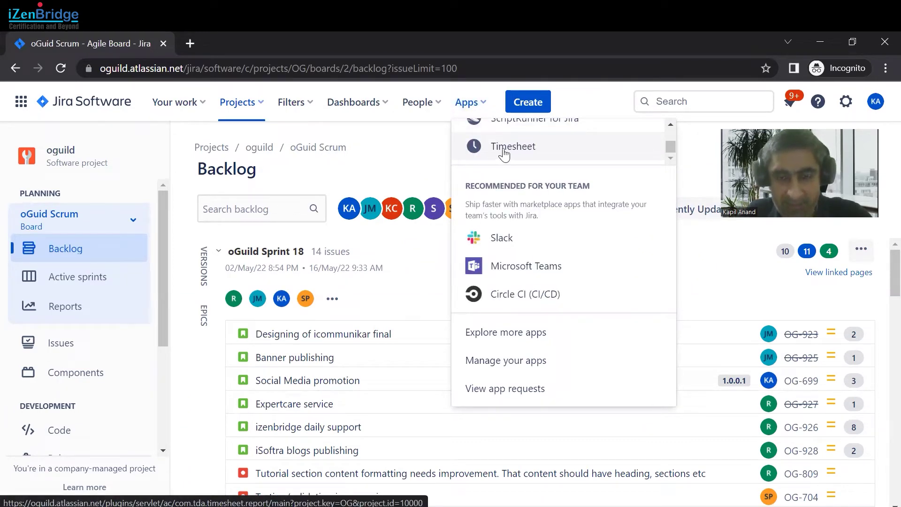
click(515, 147)
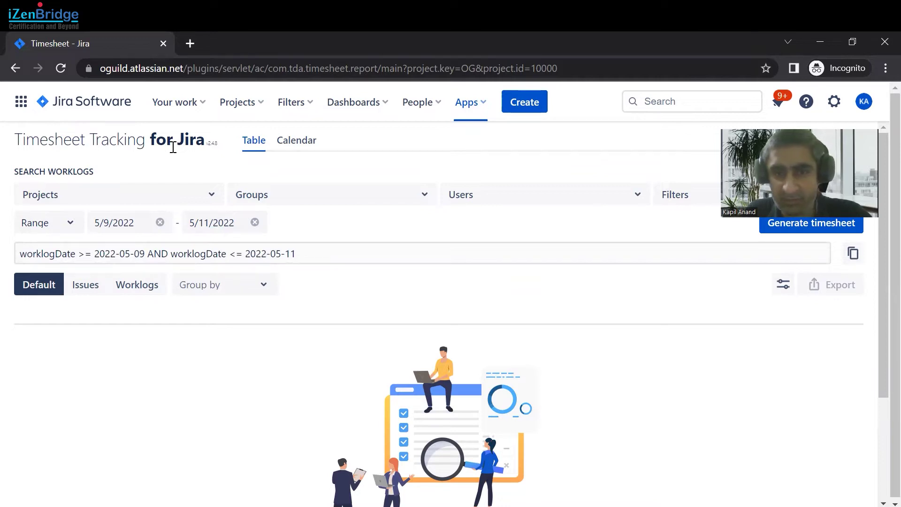
Generate a timesheet for project oguild from 2 May to 11 May 2022
click(153, 194)
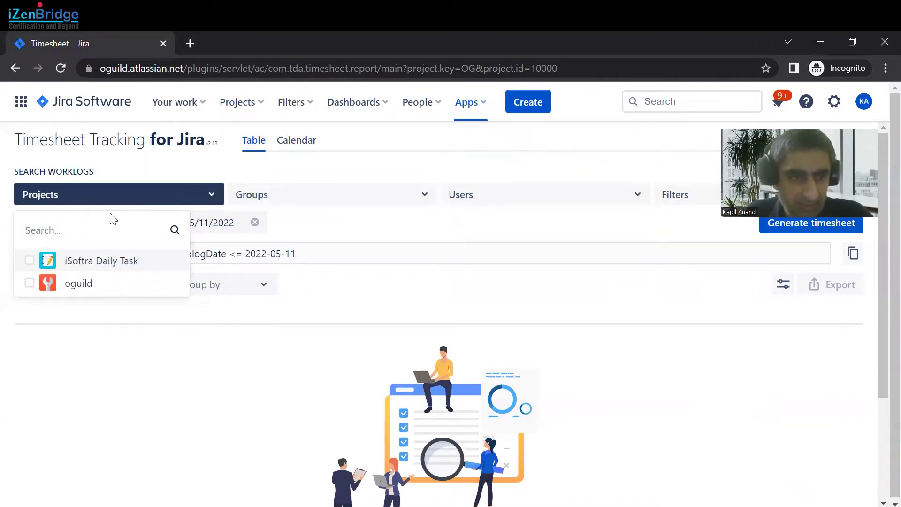
click(30, 283)
click(316, 169)
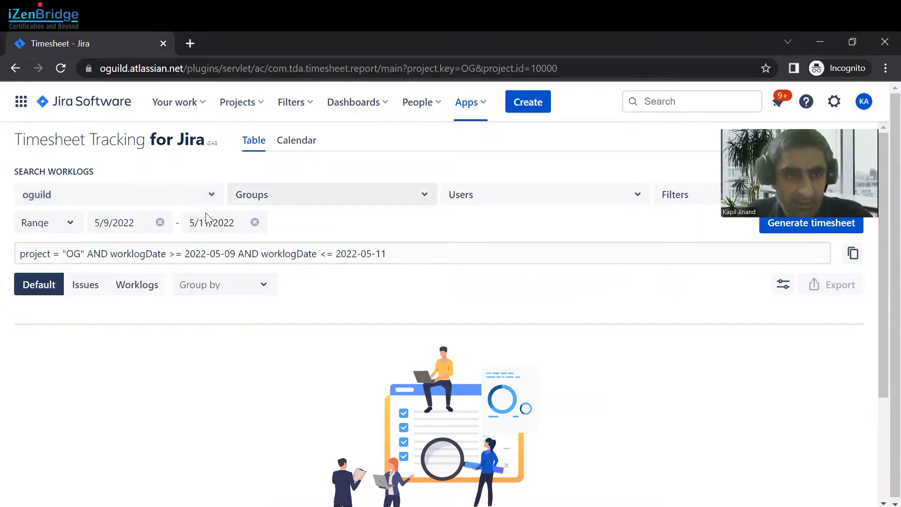
click(123, 228)
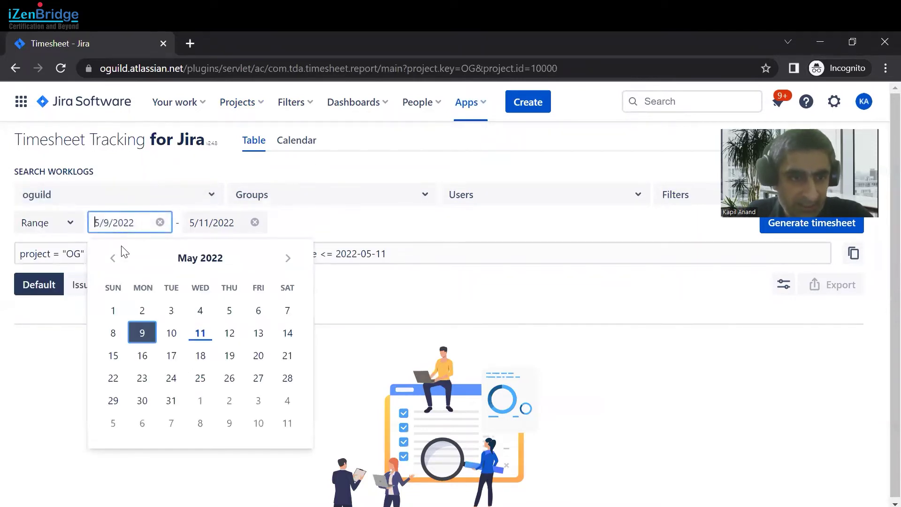
click(144, 311)
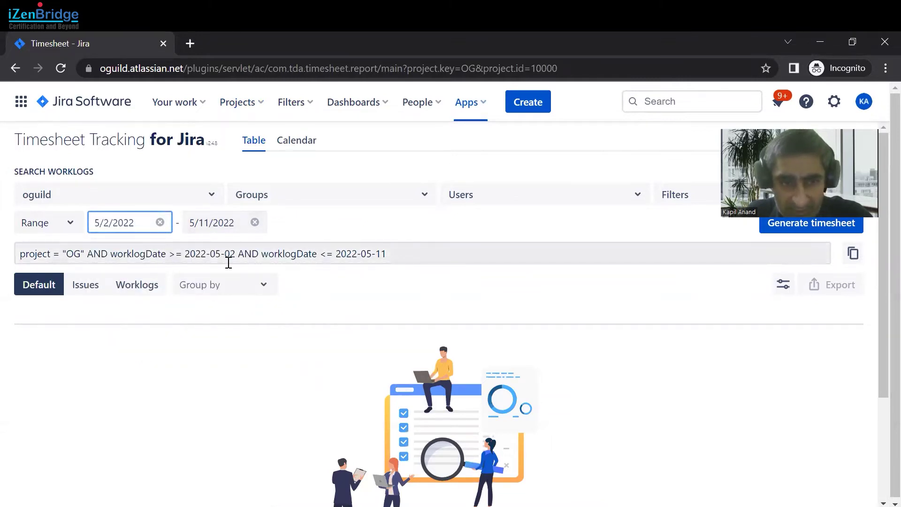
click(807, 224)
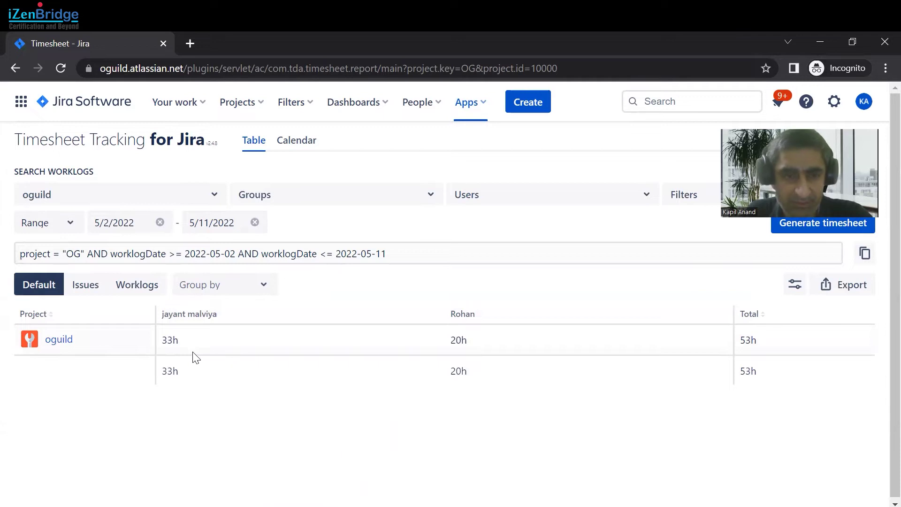
Export the oguild worklog entries to worklogs.csv on the Desktop and open the file
click(90, 288)
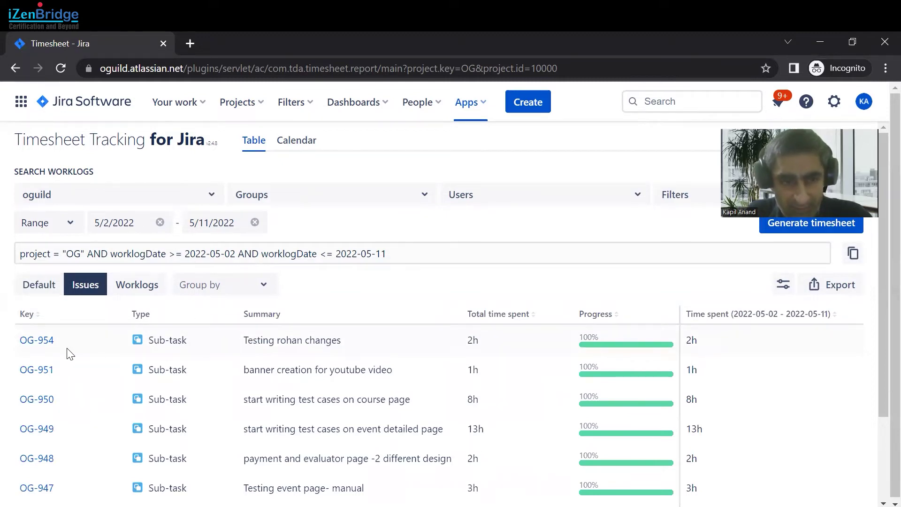
click(138, 285)
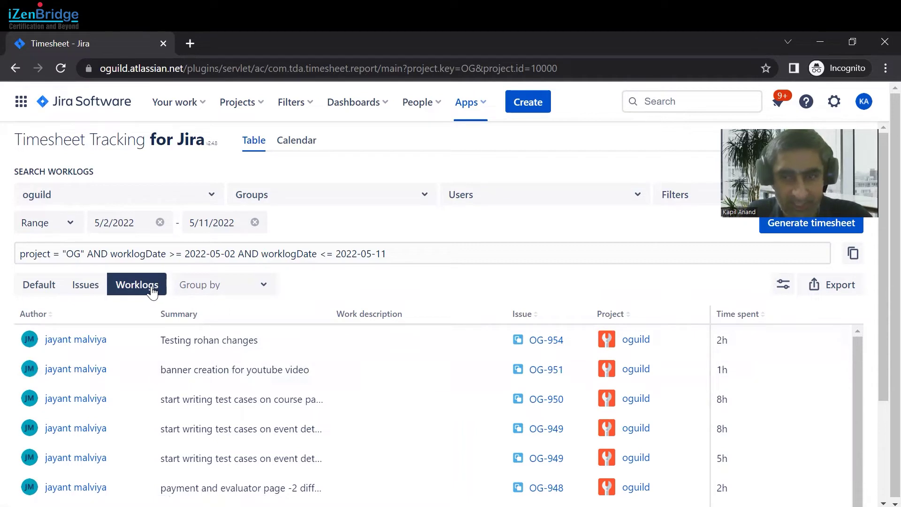
click(834, 283)
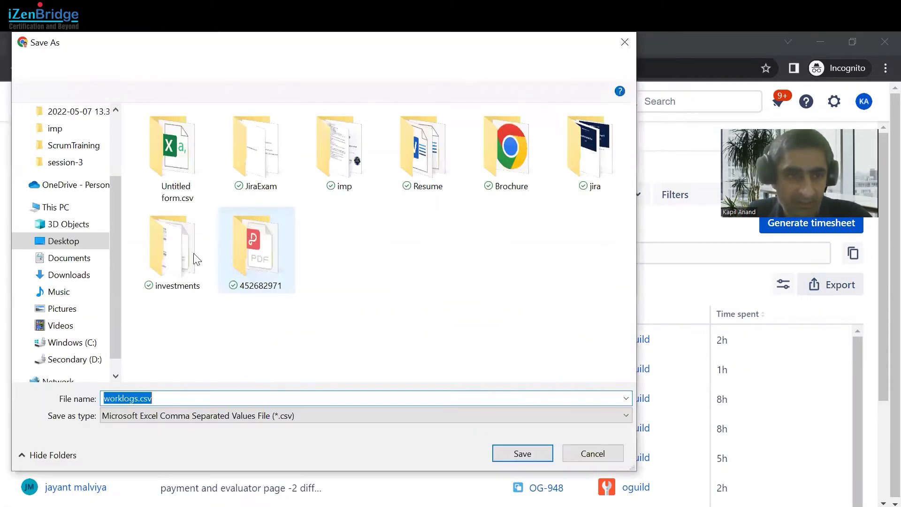
click(526, 455)
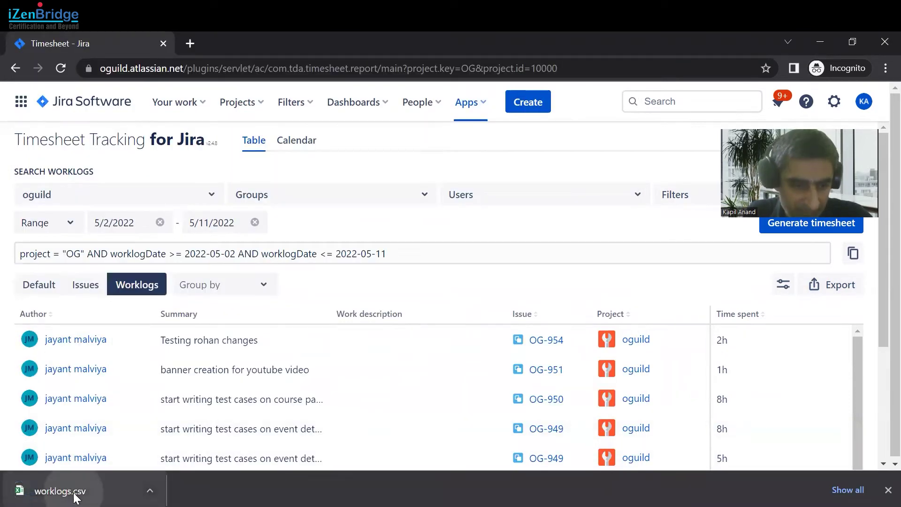
click(66, 491)
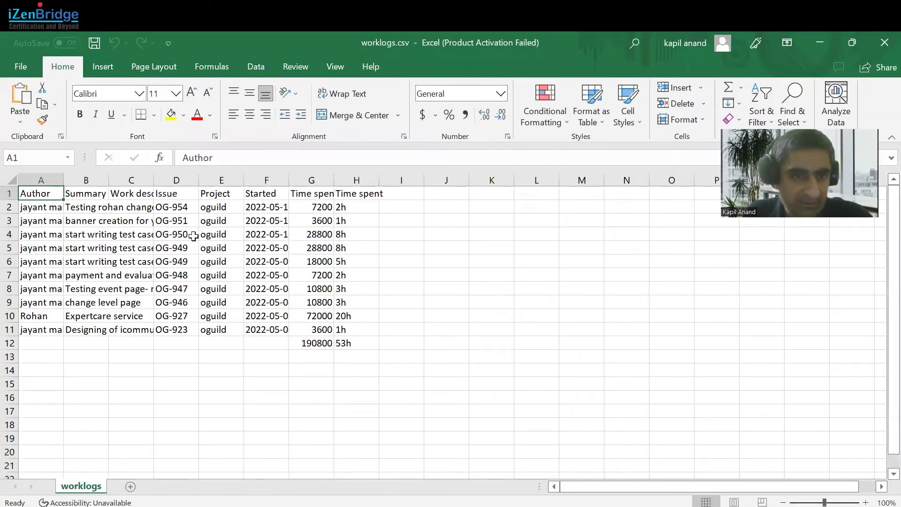
Auto-fit columns A, B and G in worklogs.csv, then close it without saving
double_click(63, 180)
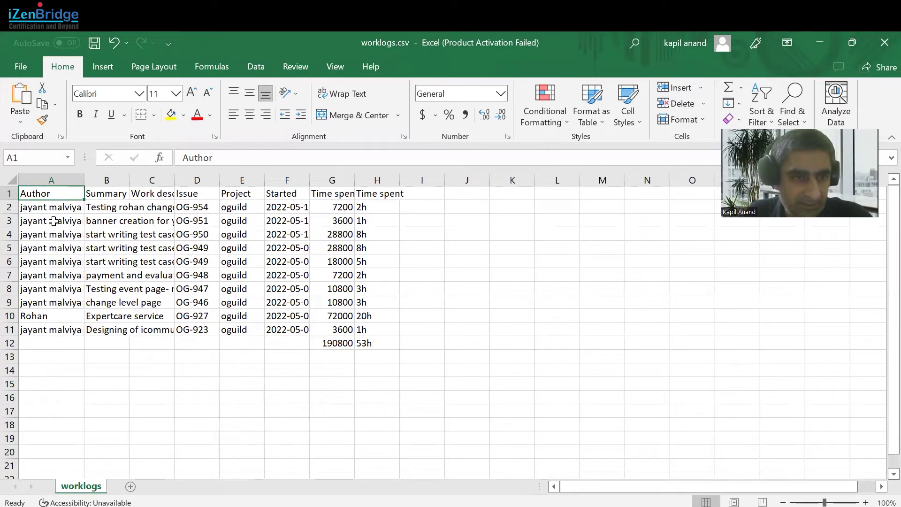
double_click(130, 180)
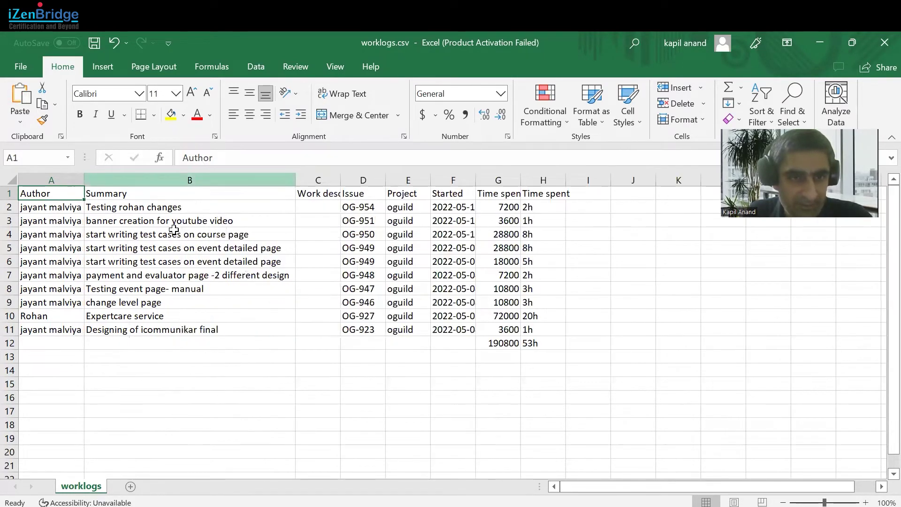
click(48, 315)
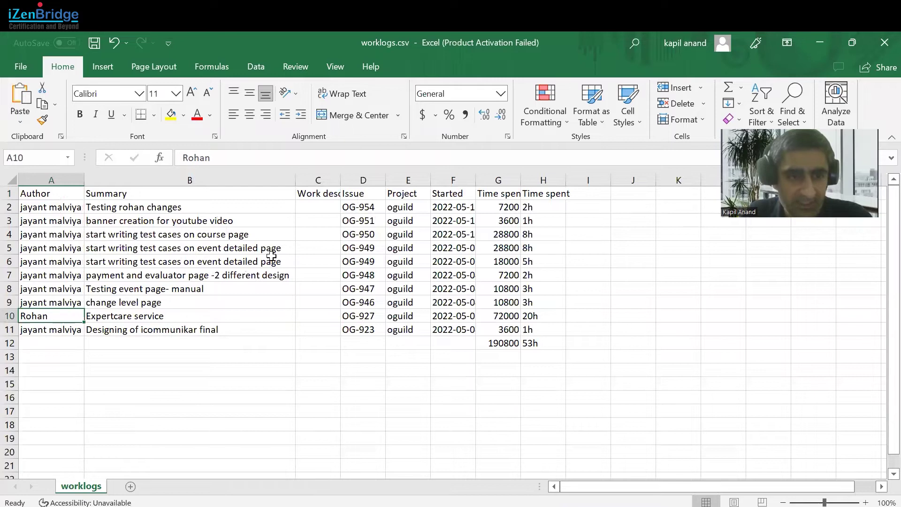
double_click(521, 180)
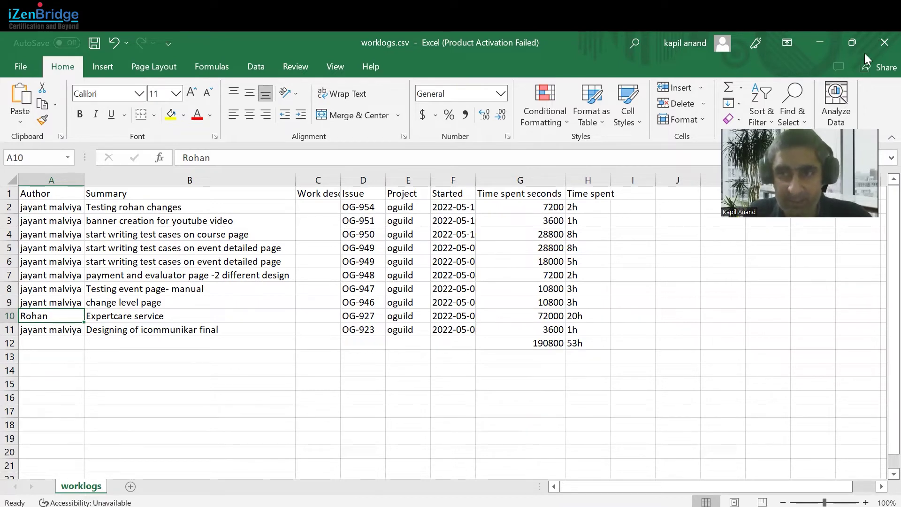
click(884, 43)
click(463, 292)
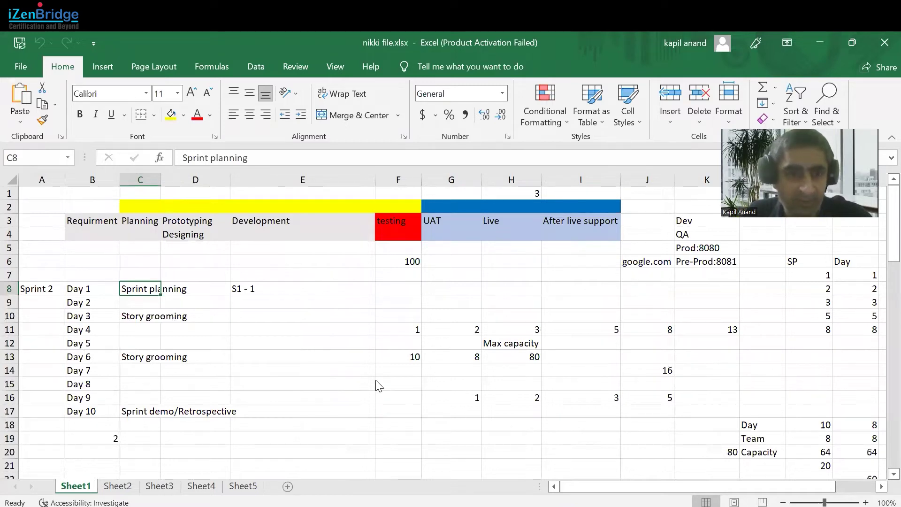
Return to Chrome, minimize the timesheet window and go to Manage your apps on the SD site
key(alt+Tab)
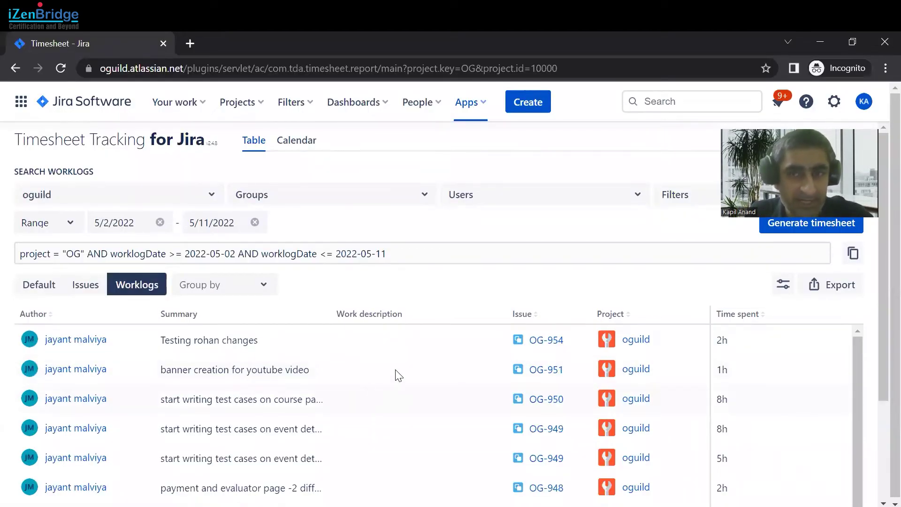
click(819, 42)
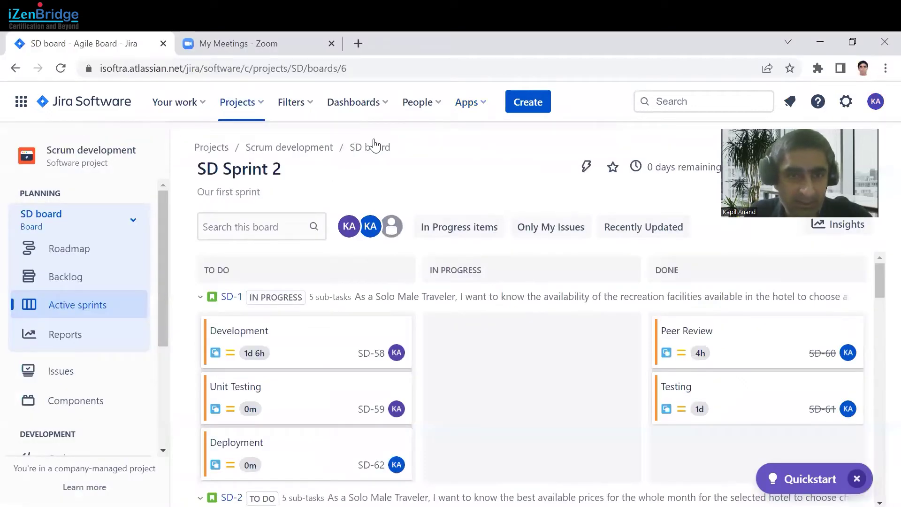
click(483, 105)
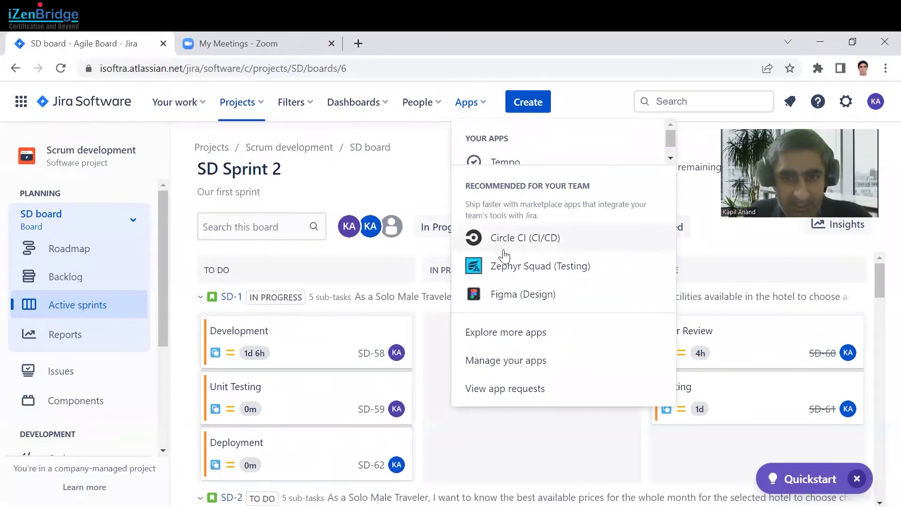
click(515, 359)
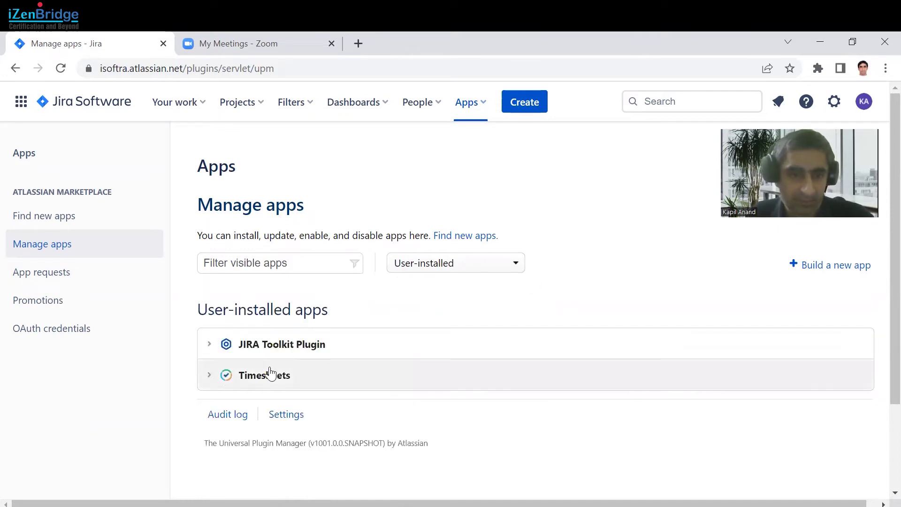
Review the Timesheets app details, highlighting its 26/Jun/22 trial expiry, then bring up the apps list
click(209, 377)
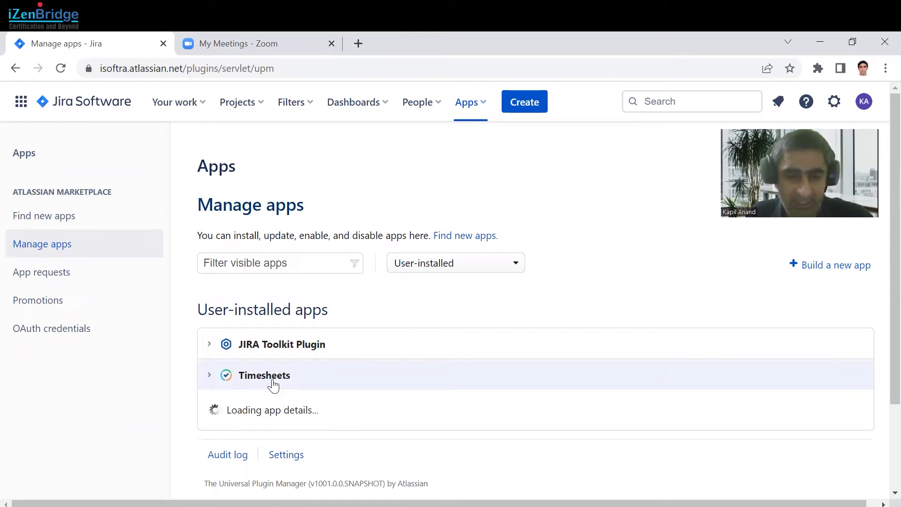
scroll(274, 384, down, 2)
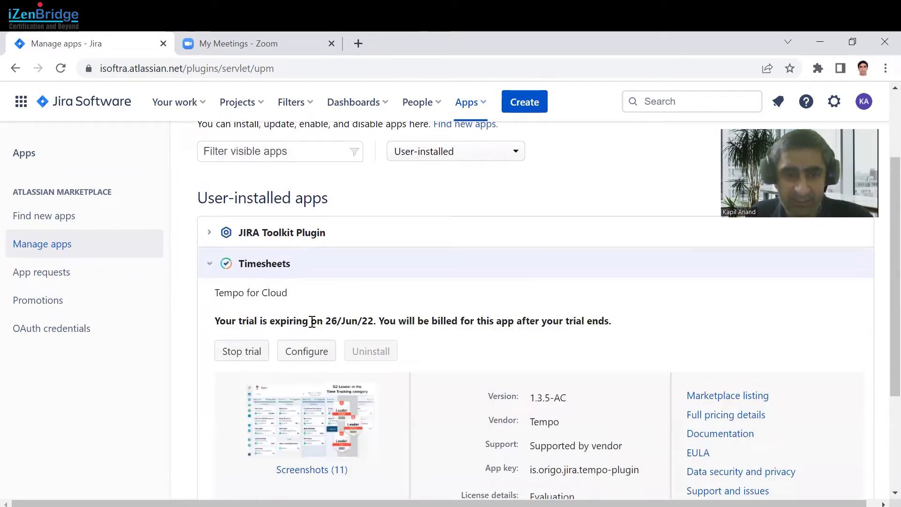
scroll(550, 386, down, 2)
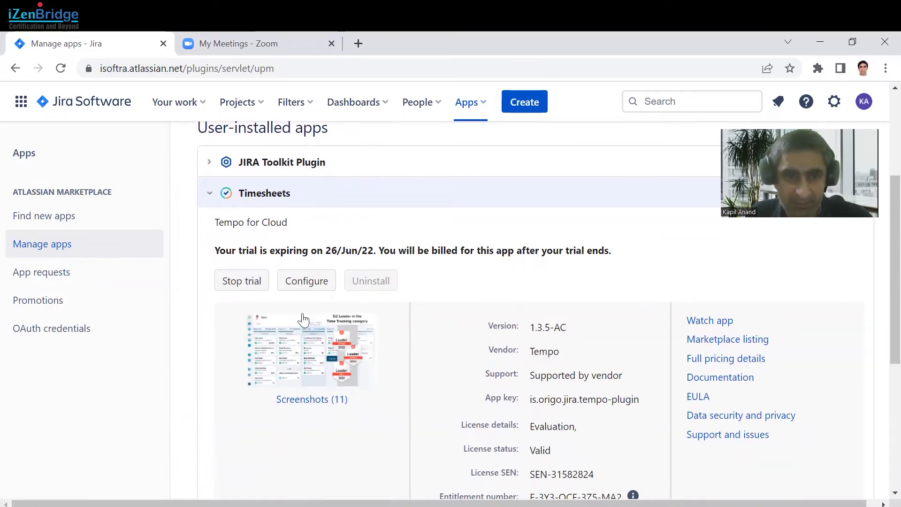
drag(268, 251, 390, 250)
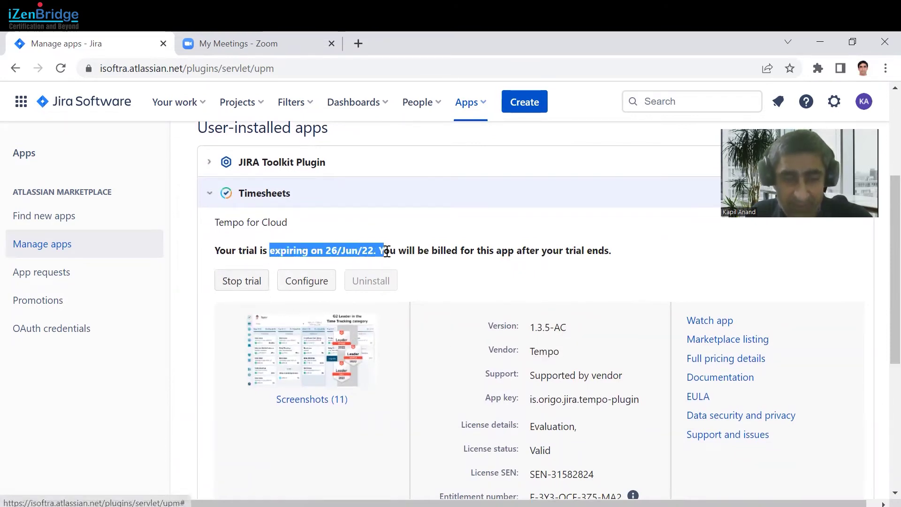
click(402, 249)
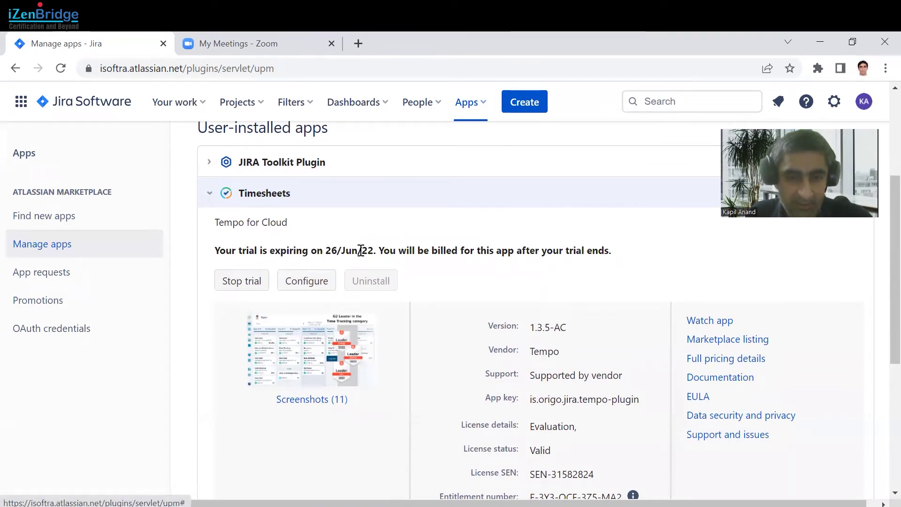
scroll(359, 250, up, 4)
click(482, 108)
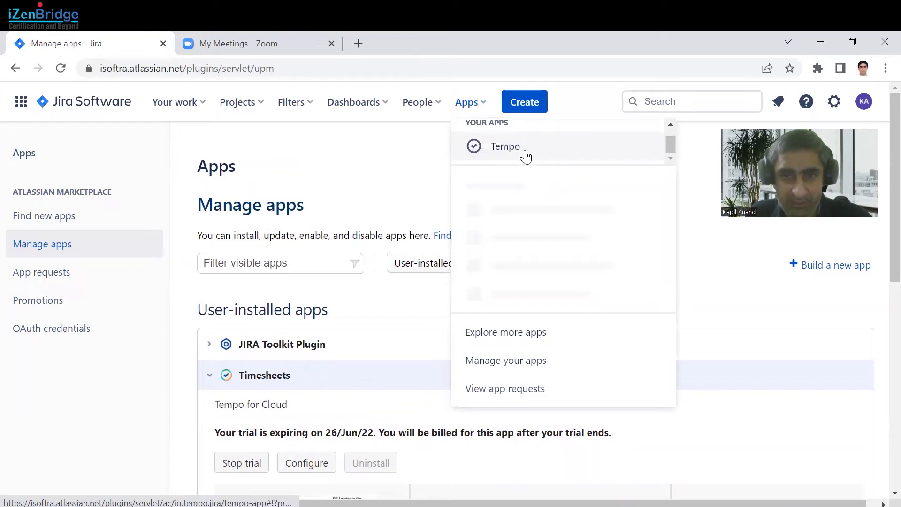
Open Tempo's My Work timesheet for May 2022 and scroll across its day columns
click(500, 150)
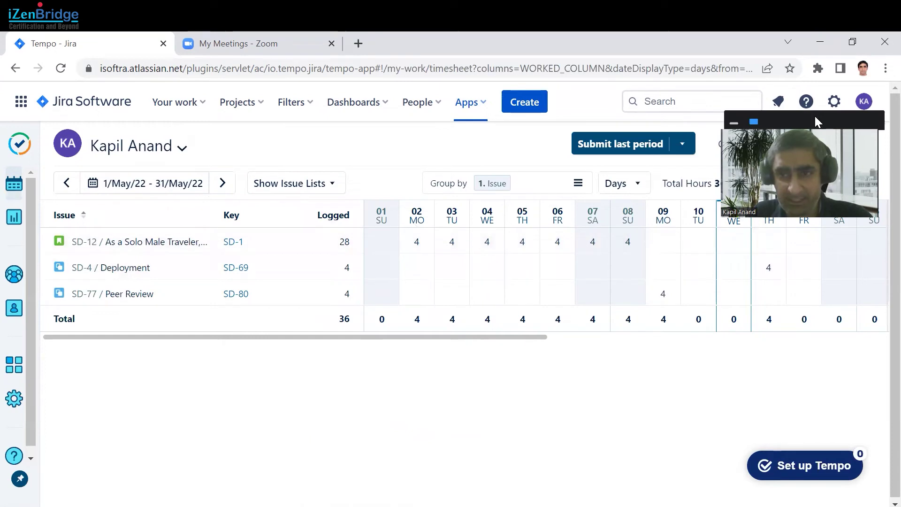
drag(814, 117, 811, 58)
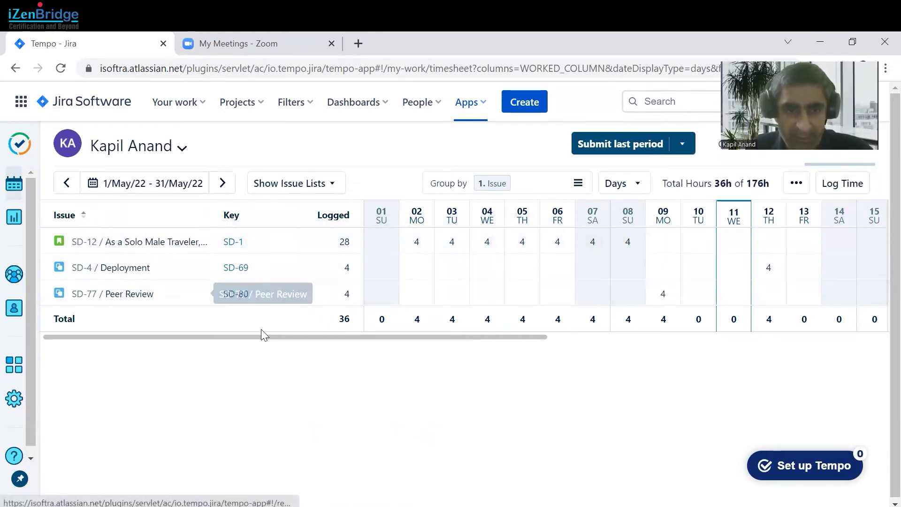
drag(270, 337, 690, 328)
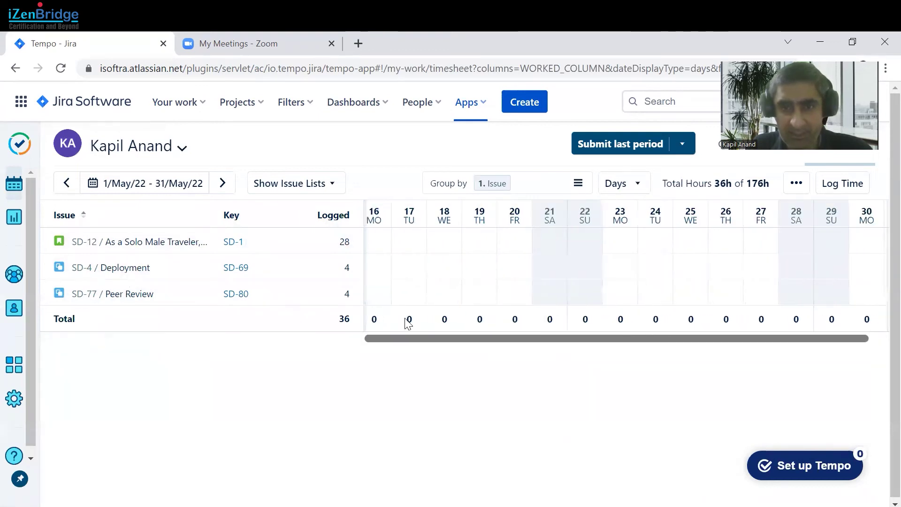
drag(407, 323, 231, 321)
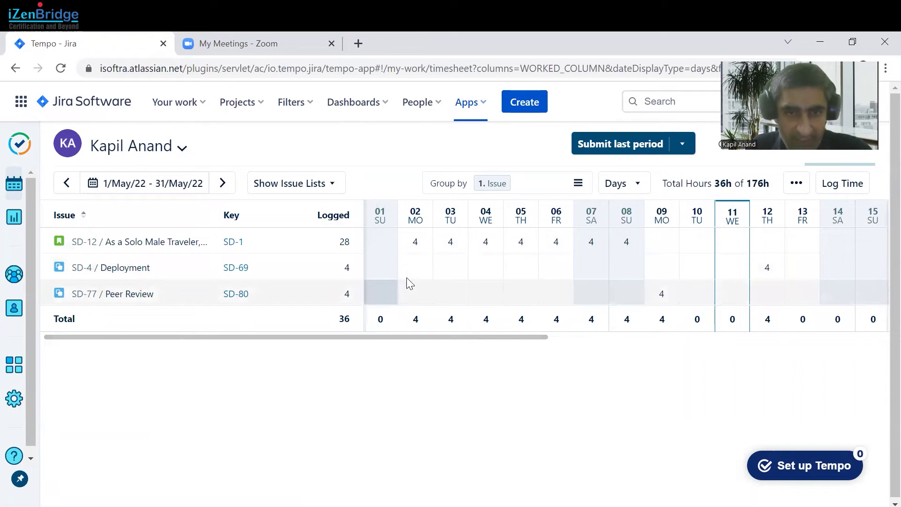
Log 4h on SD-69 Deployment for 4 May 2022
click(487, 266)
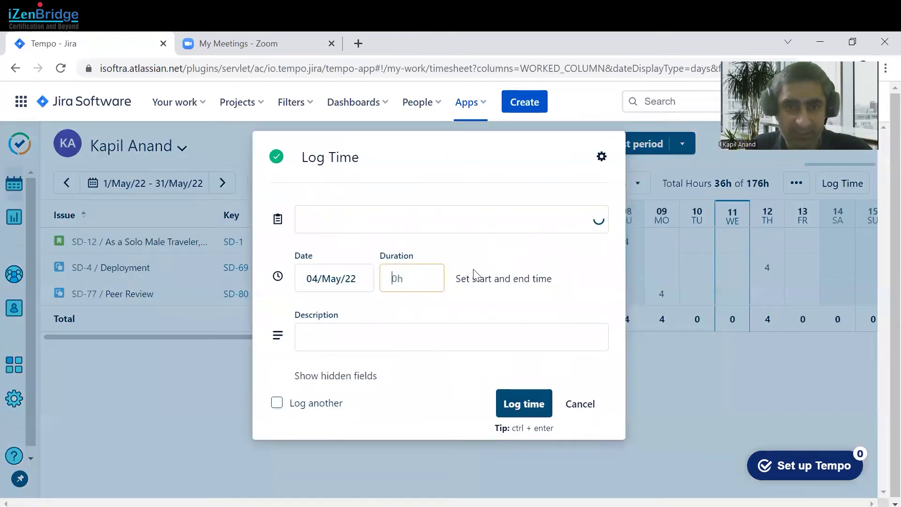
text(4)
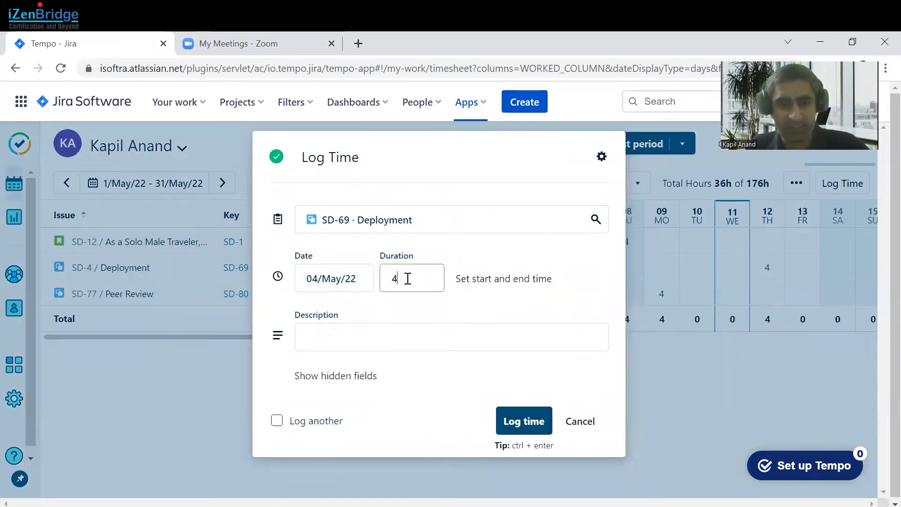
text(h)
click(523, 417)
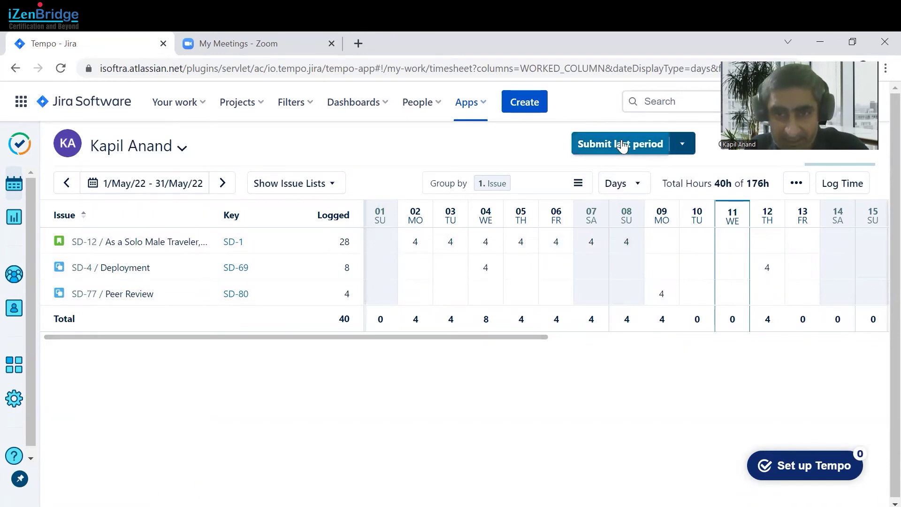
Check recent timesheet periods and the export options, then go to Tempo Reports
click(682, 144)
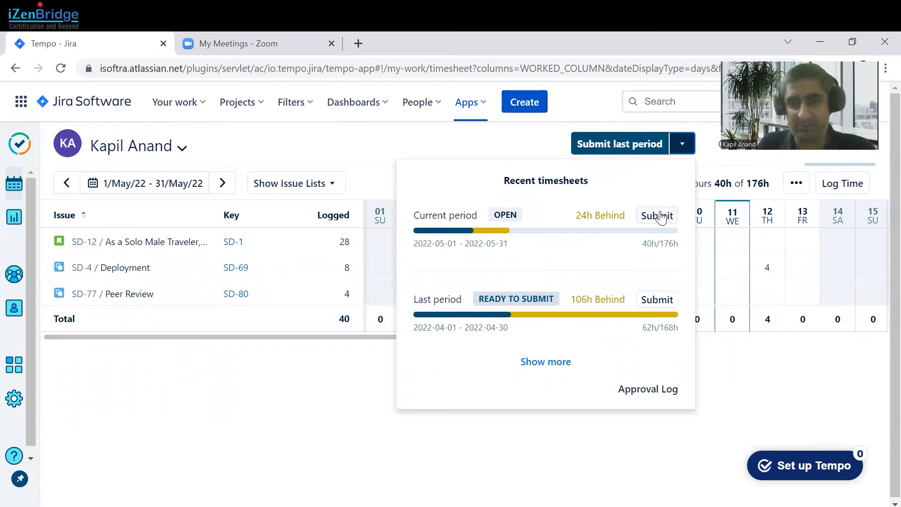
click(774, 361)
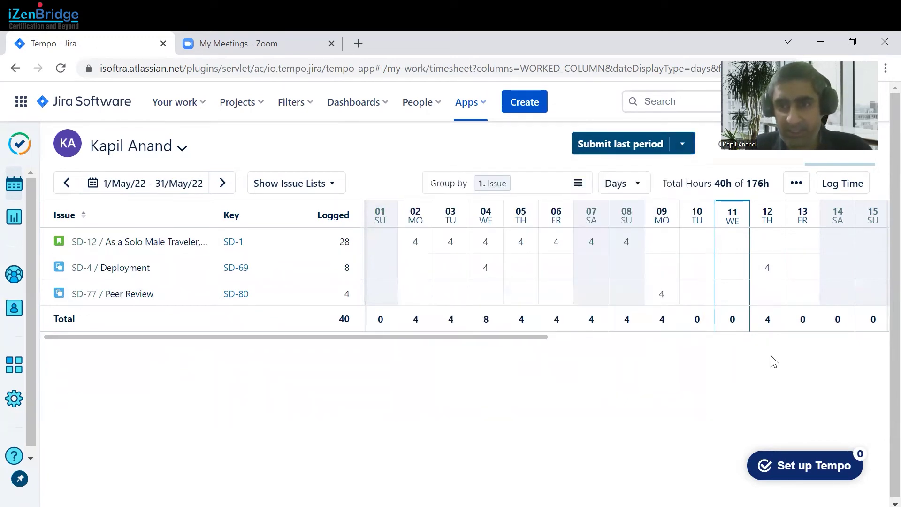
click(796, 184)
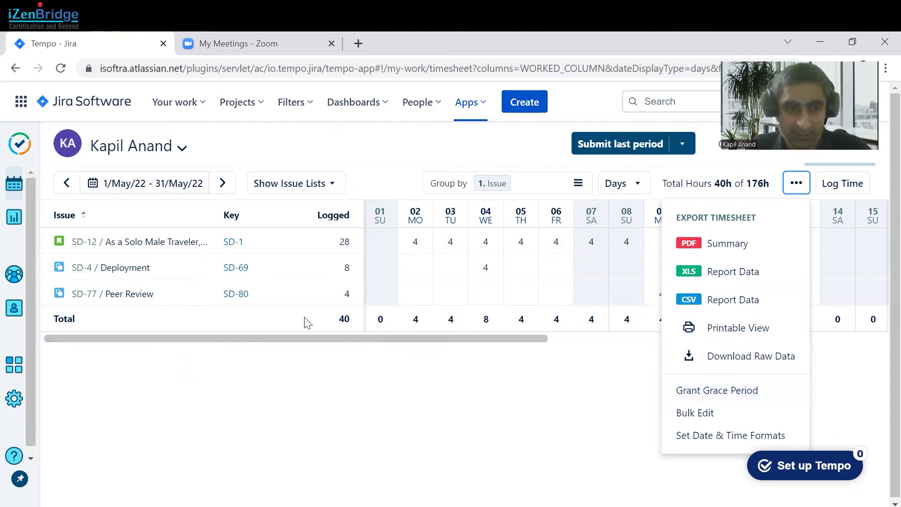
click(15, 217)
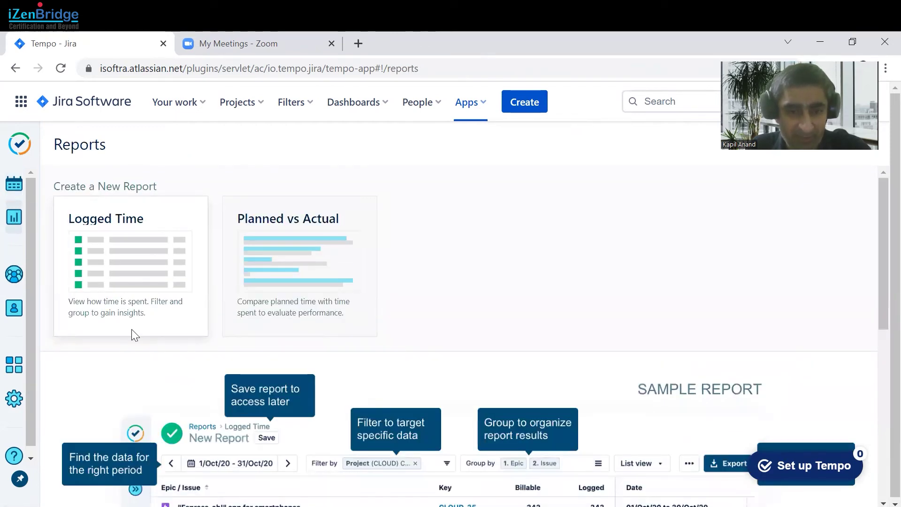
Go from the Planned vs Actual report card to Tempo's Teams page listing iSoftra Team
mouse_move(247, 288)
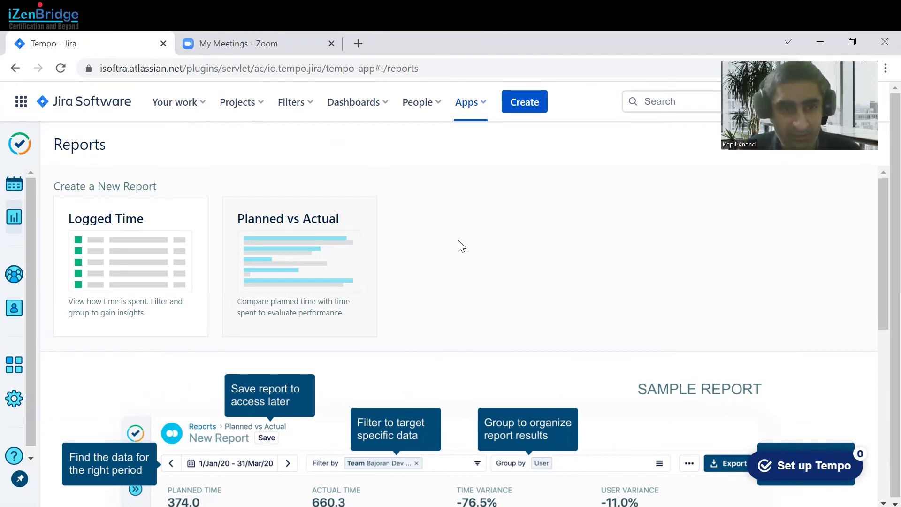
click(15, 275)
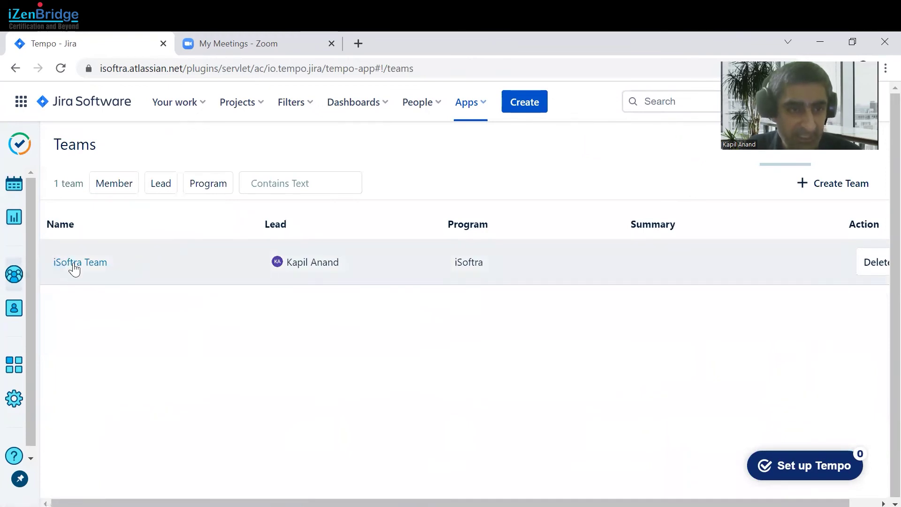
Open iSoftra Team and view its May 2022 timesheet: 8h and 40h, 48h total
click(75, 265)
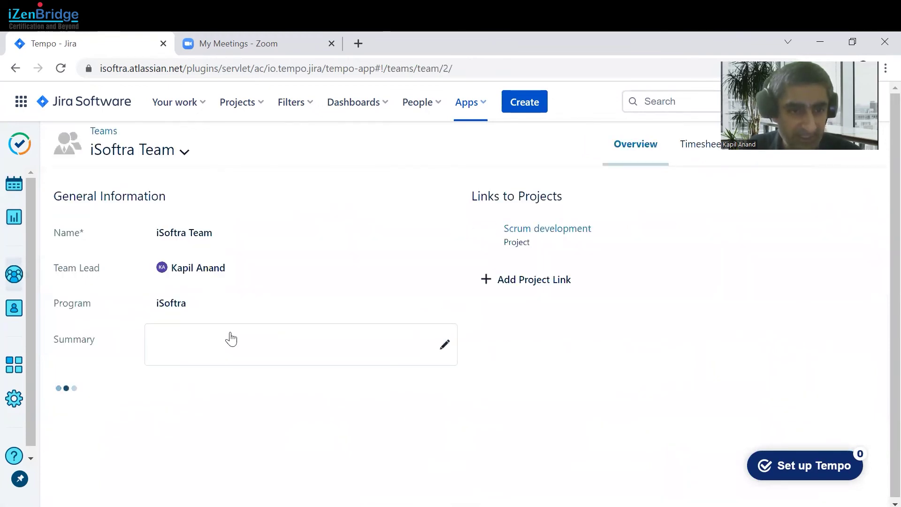
scroll(230, 340, down, 3)
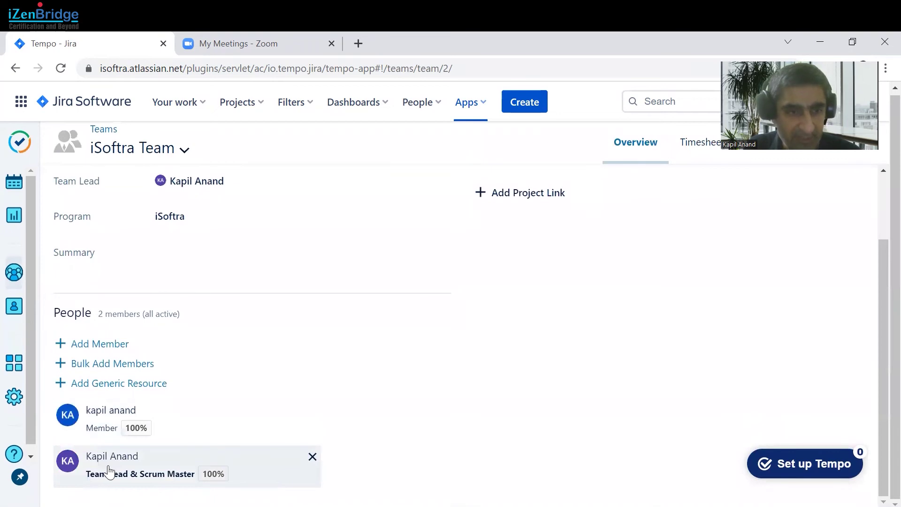
scroll(330, 396, up, 2)
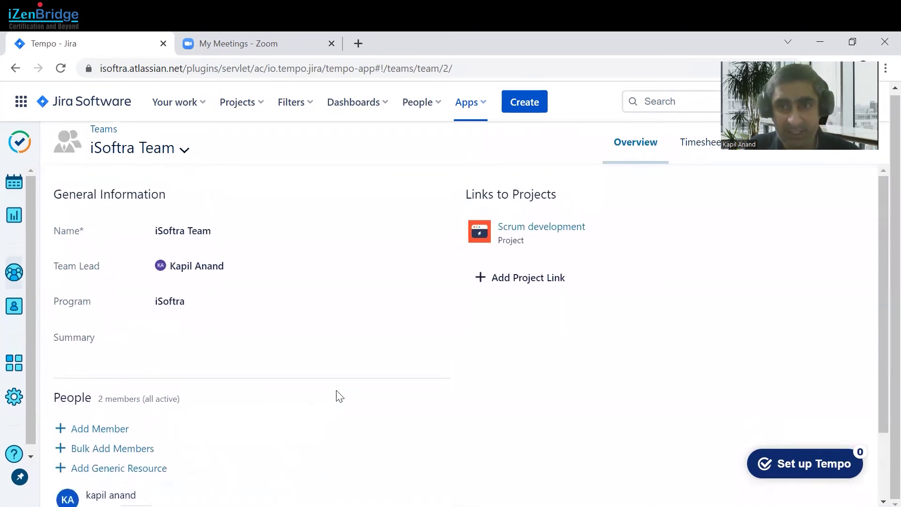
click(700, 143)
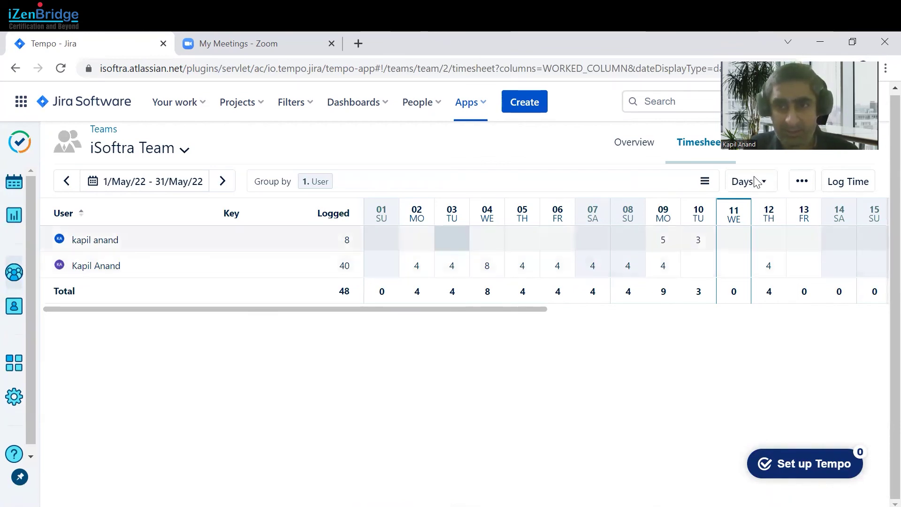
Review the team's timesheet approvals and the empty Tempo Accounts page, then return to Reports
click(767, 141)
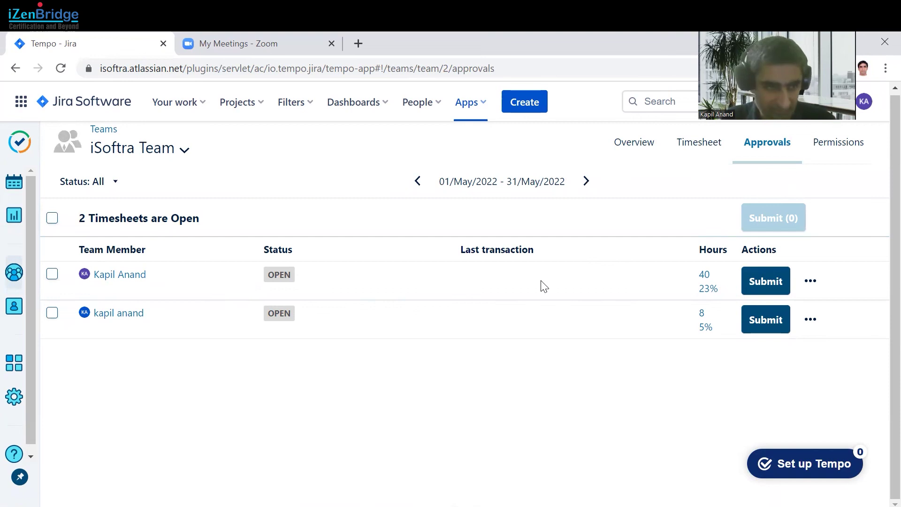
click(13, 314)
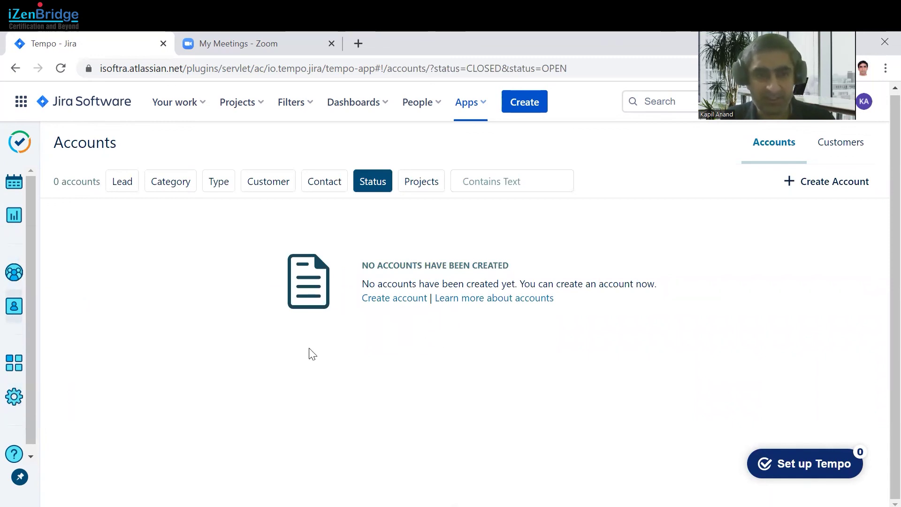
click(20, 222)
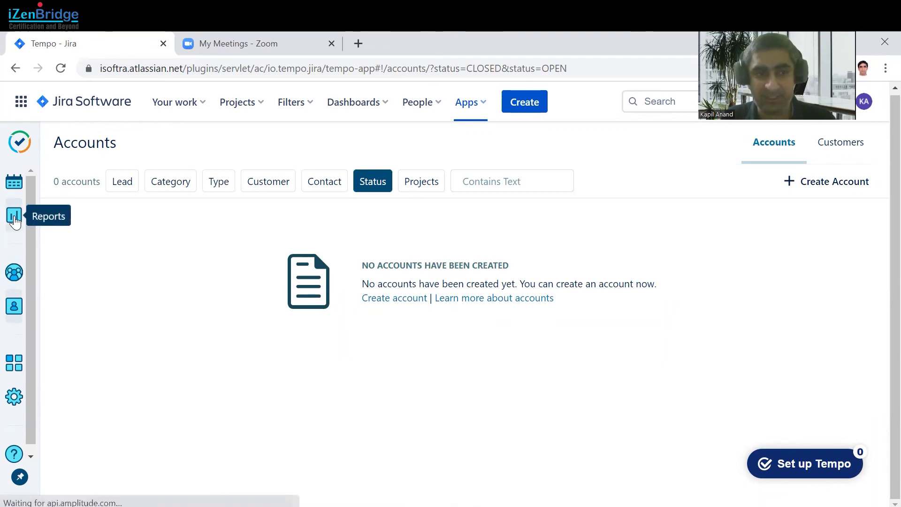